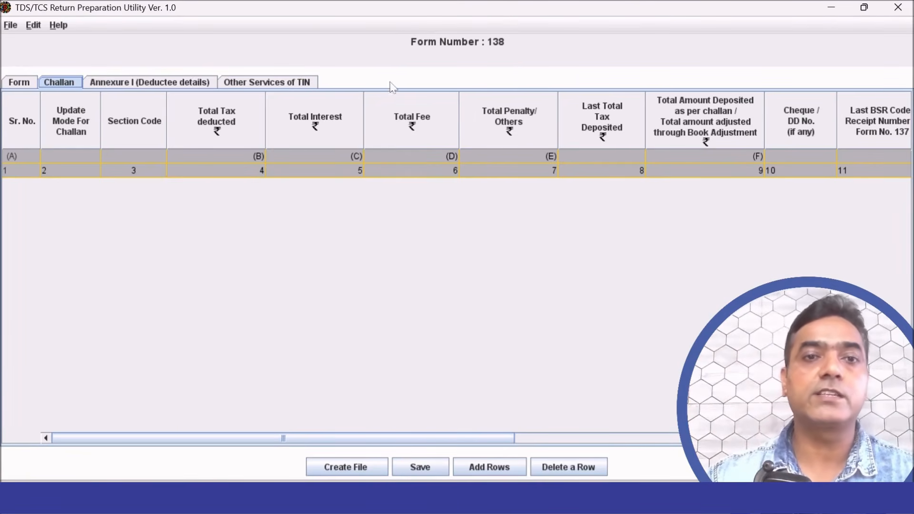
Open the Annexure I deductee details sheet of Form 138.
{"action": "left_click", "coordinate": [149, 81]}
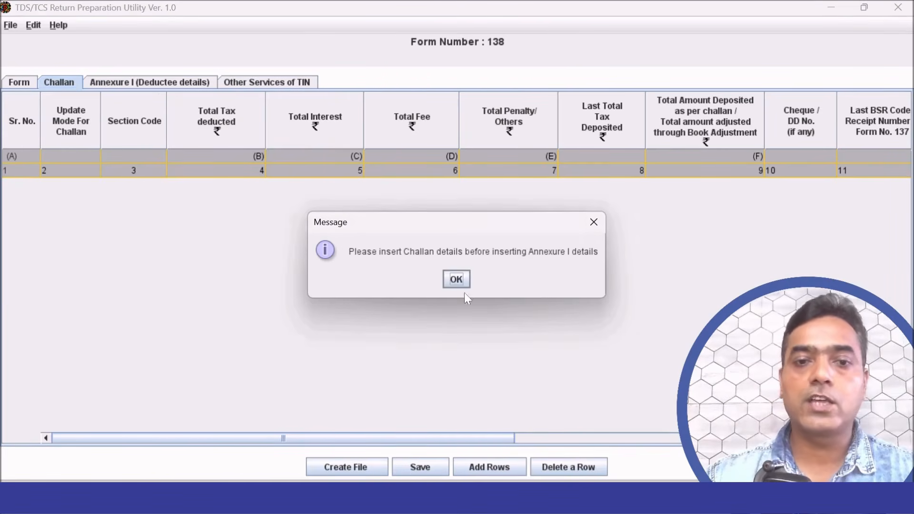
{"action": "left_click", "coordinate": [458, 279]}
{"action": "left_click", "coordinate": [162, 80]}
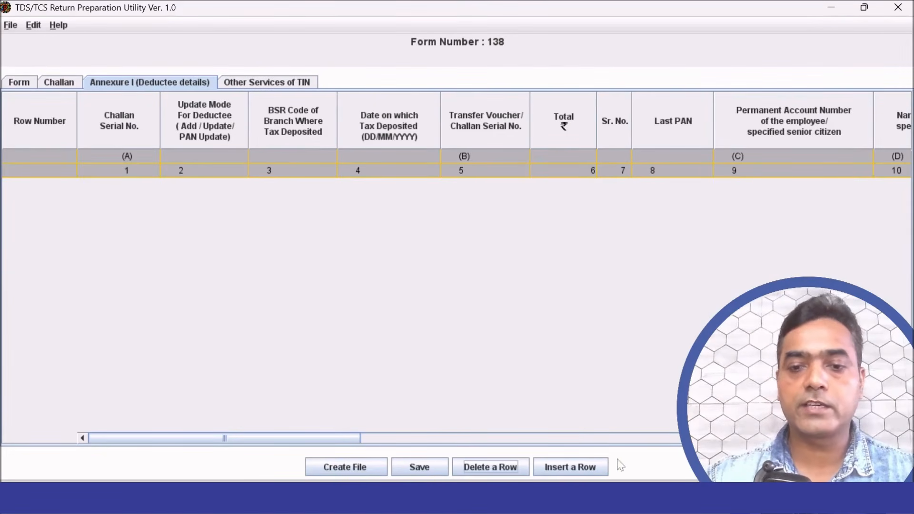
Insert three deductee records for each of challans 1, 2 and 3 in Annexure I.
{"action": "left_click", "coordinate": [594, 468]}
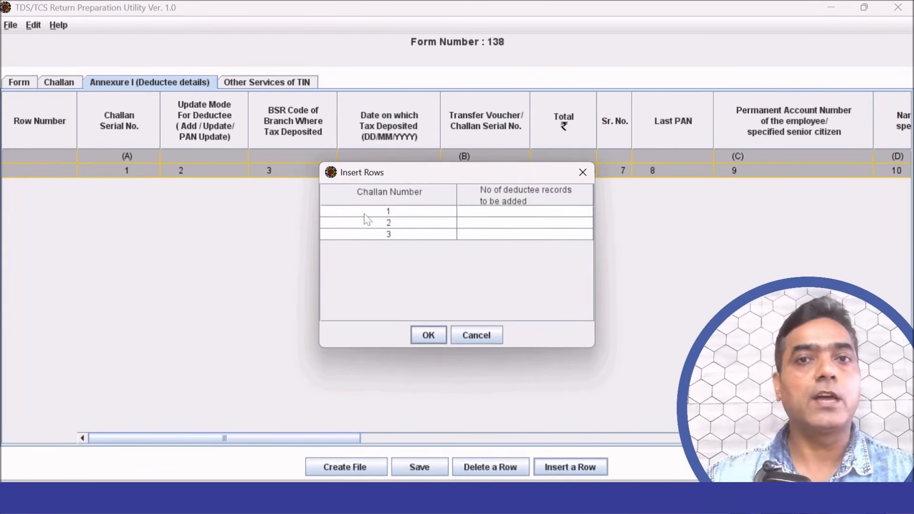
{"action": "left_click", "coordinate": [519, 213]}
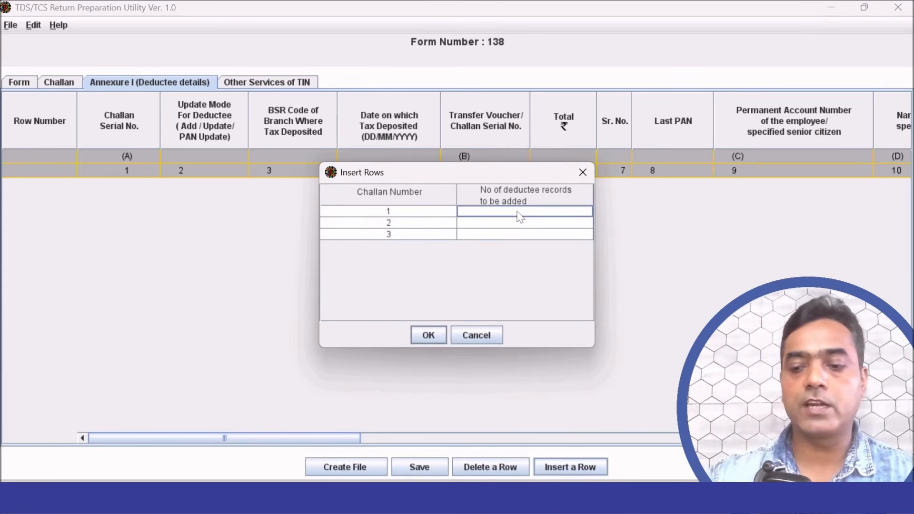
{"action": "type", "text": "3"}
{"action": "key", "text": "Return"}
{"action": "type", "text": "3"}
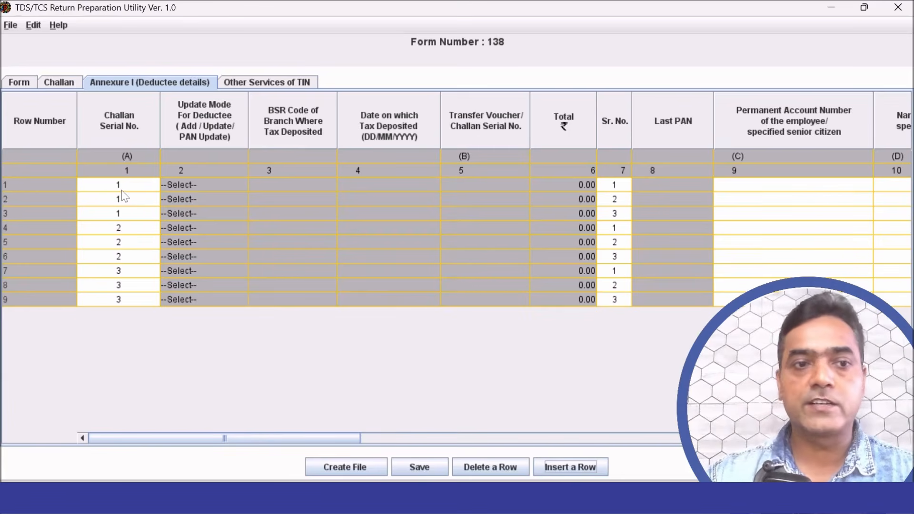
Check the challan serial numbers against the deductee serial numbers in the inserted rows.
{"action": "left_click", "coordinate": [126, 189]}
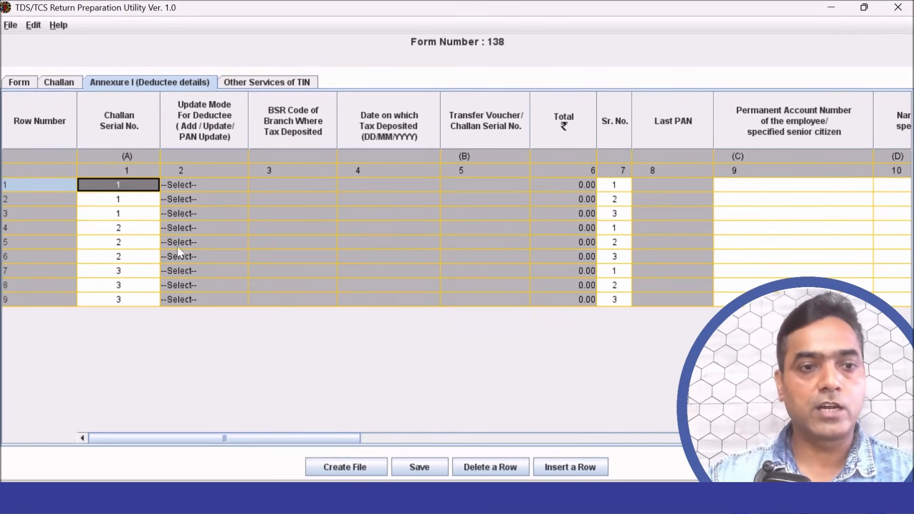
{"action": "left_click", "coordinate": [122, 230]}
{"action": "left_click", "coordinate": [121, 229]}
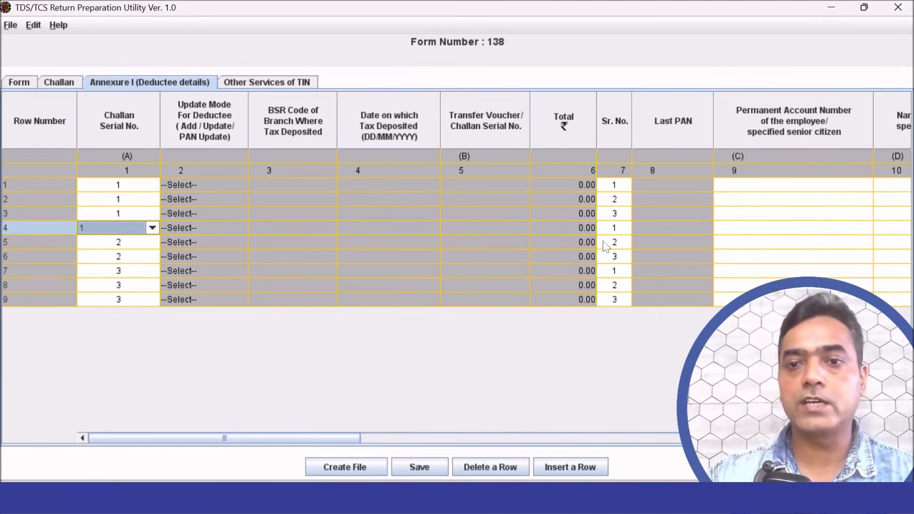
{"action": "left_click", "coordinate": [615, 228]}
{"action": "left_click", "coordinate": [615, 243]}
{"action": "left_click", "coordinate": [613, 257]}
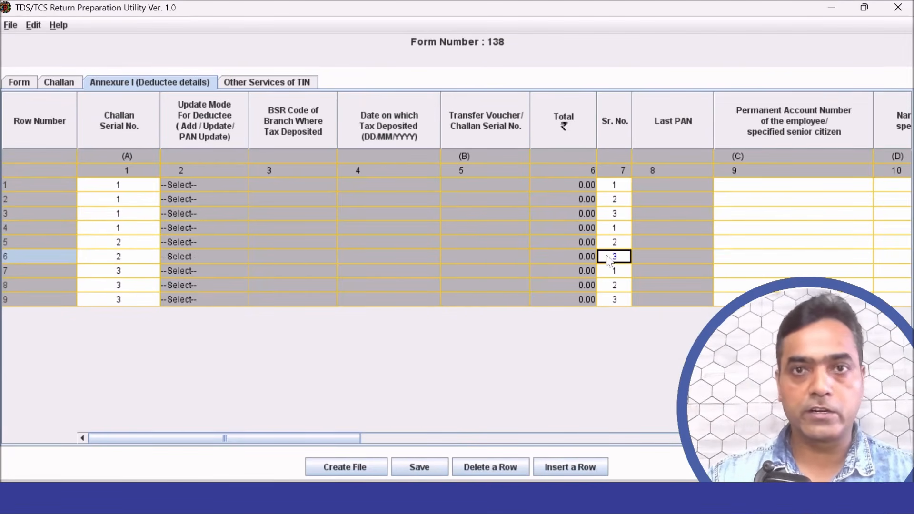
{"action": "left_click", "coordinate": [141, 272]}
{"action": "left_click", "coordinate": [141, 284]}
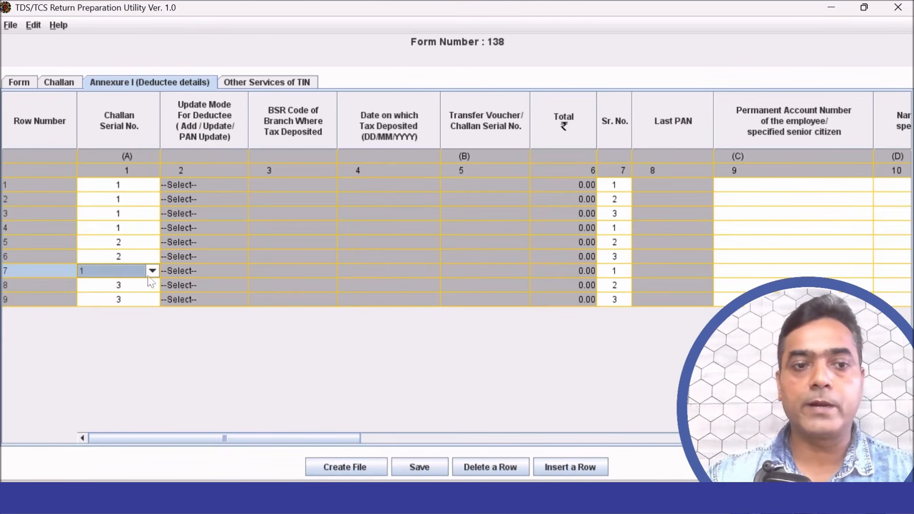
{"action": "left_click", "coordinate": [620, 269]}
{"action": "left_click", "coordinate": [611, 285]}
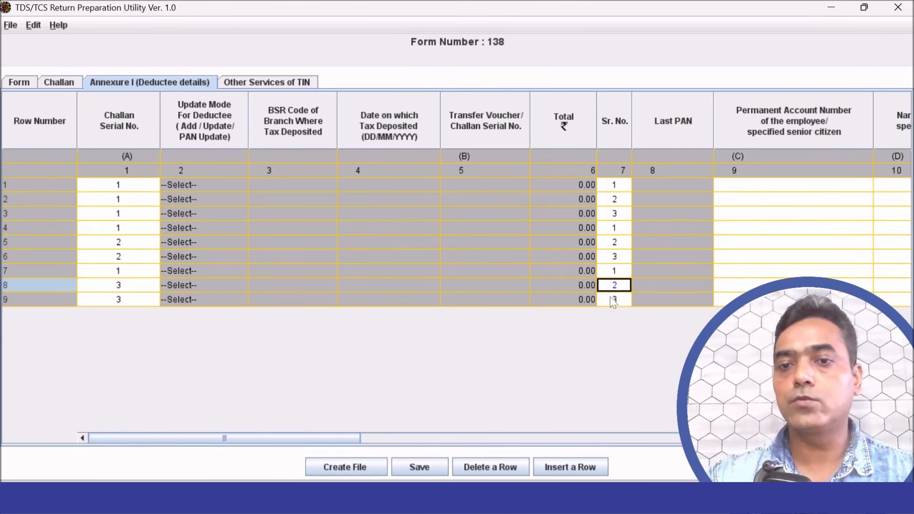
{"action": "left_click", "coordinate": [605, 300]}
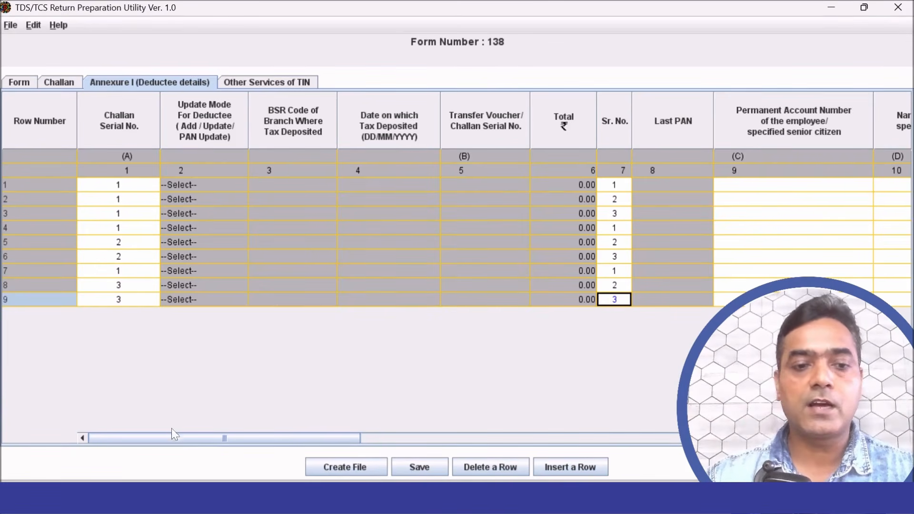
Examine the blank Annexure I columns from update mode through PAN, employee name, reference number, section code and payment date.
{"action": "left_click_drag", "start_coordinate": [175, 435], "coordinate": [728, 442]}
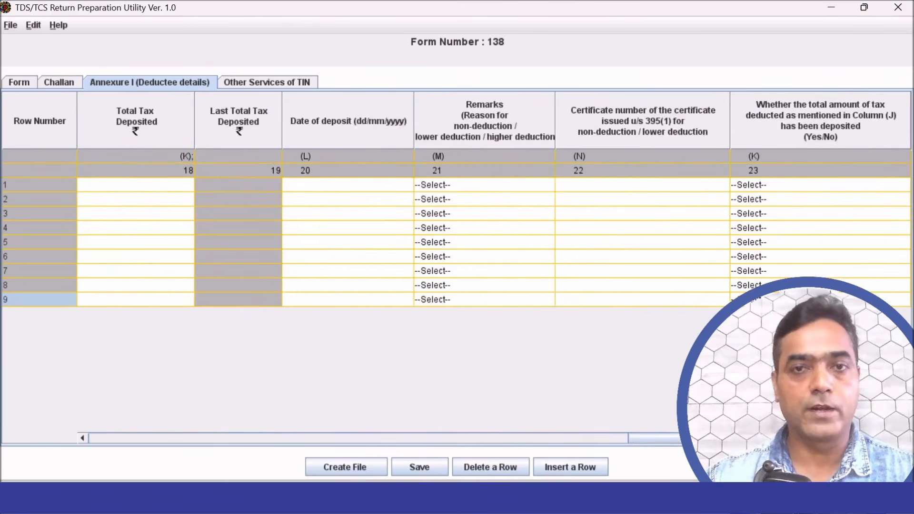
{"action": "left_click_drag", "start_coordinate": [627, 439], "coordinate": [99, 429]}
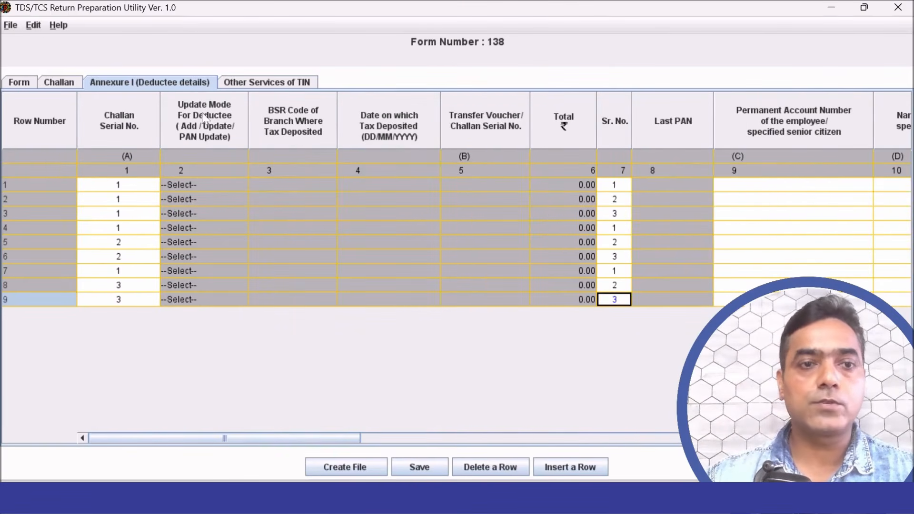
{"action": "left_click", "coordinate": [178, 173]}
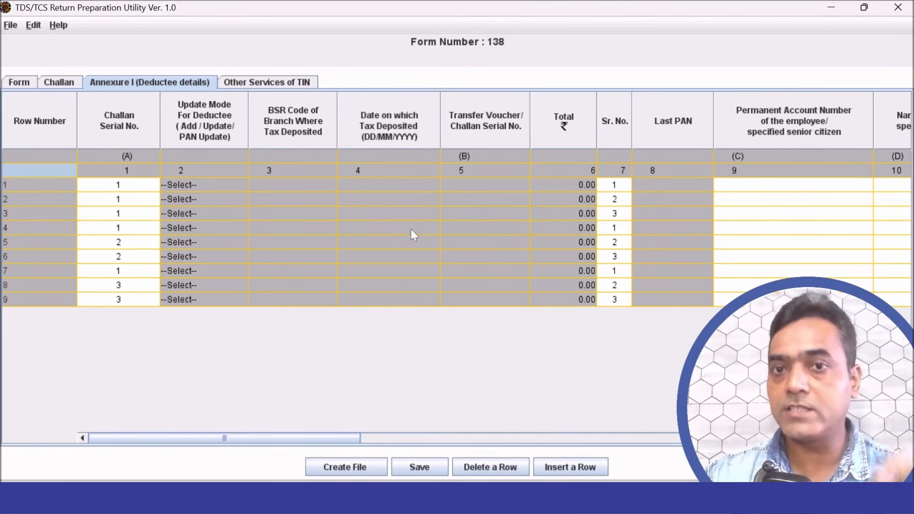
{"action": "left_click", "coordinate": [688, 186]}
{"action": "left_click_drag", "start_coordinate": [190, 438], "coordinate": [360, 439]}
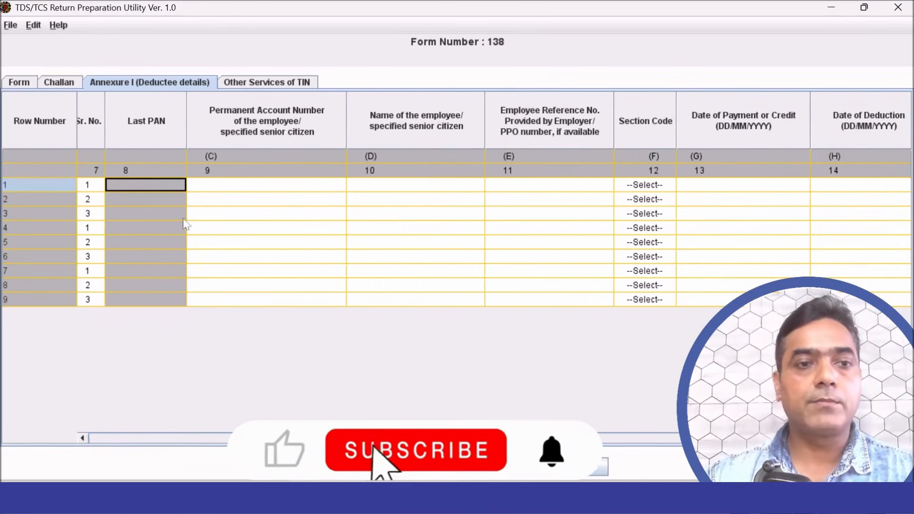
{"action": "left_click", "coordinate": [308, 185]}
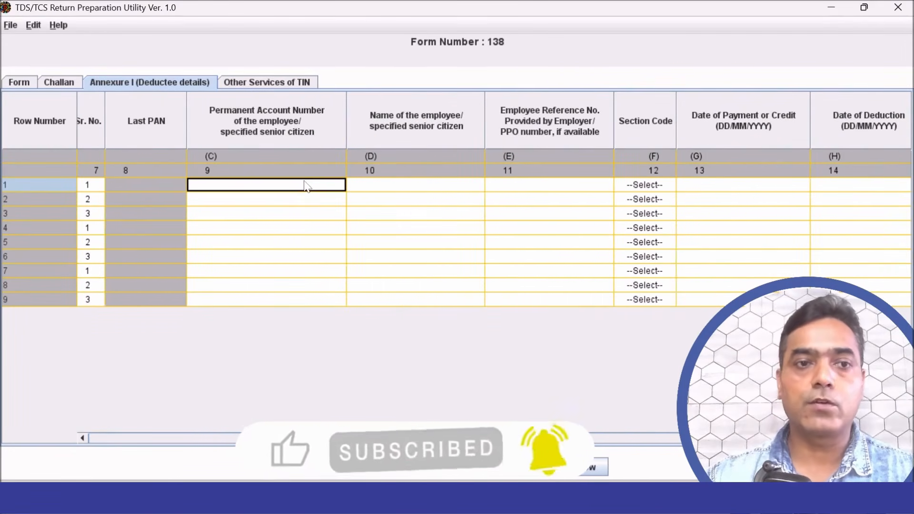
{"action": "left_click", "coordinate": [436, 187]}
{"action": "left_click", "coordinate": [556, 190]}
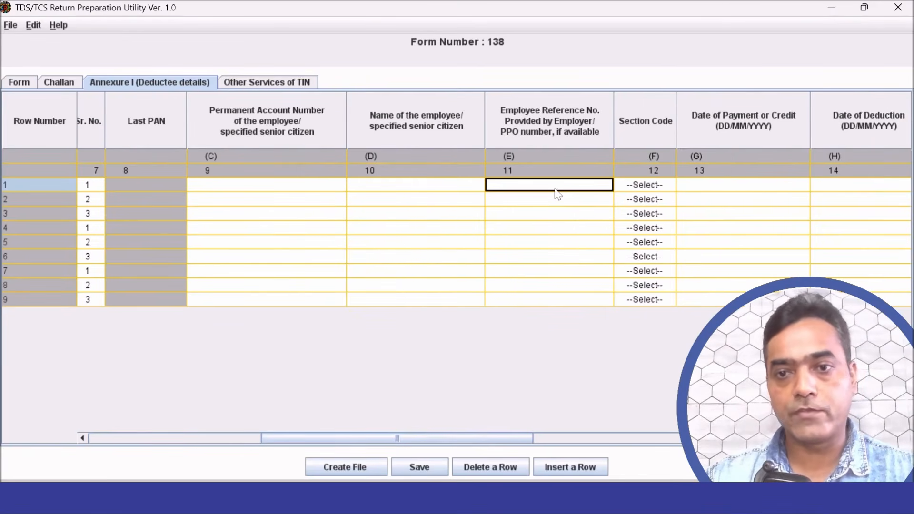
{"action": "left_click", "coordinate": [635, 185]}
{"action": "left_click", "coordinate": [638, 187]}
{"action": "left_click", "coordinate": [737, 186]}
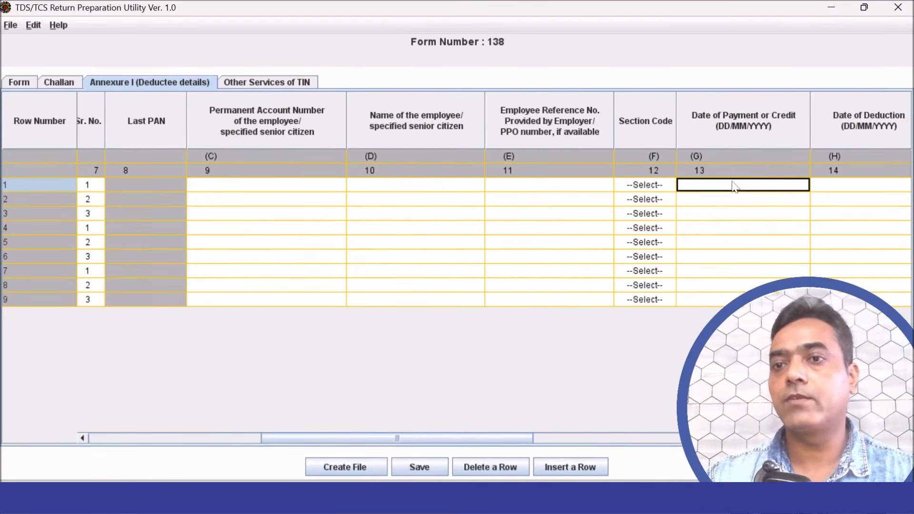
Examine the remaining blank columns, from date of deduction and amount paid to tax deducted and tax deposited.
{"action": "left_click_drag", "start_coordinate": [498, 439], "coordinate": [628, 426]}
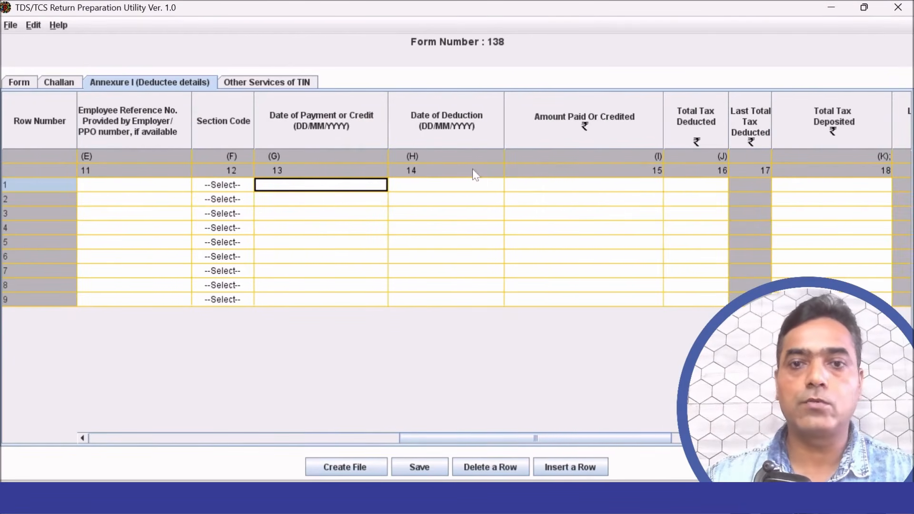
{"action": "left_click", "coordinate": [472, 189]}
{"action": "left_click", "coordinate": [638, 187]}
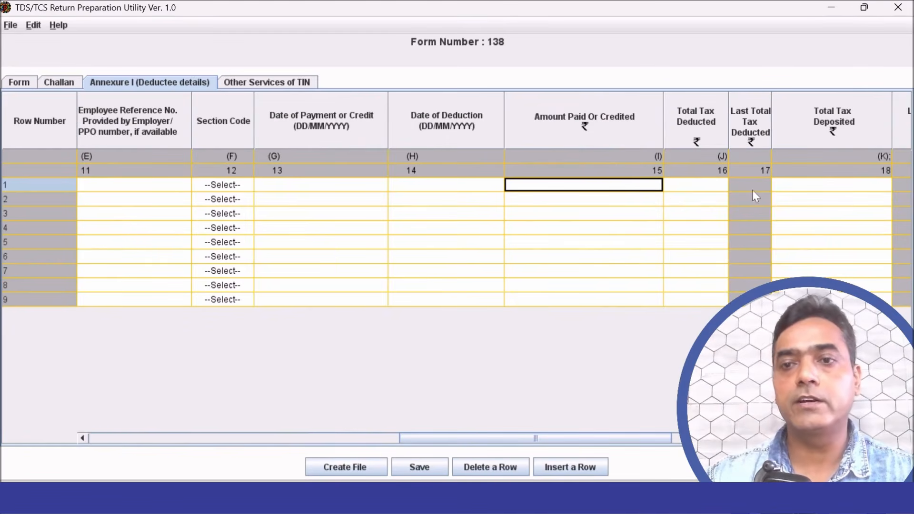
{"action": "left_click", "coordinate": [706, 184]}
{"action": "left_click", "coordinate": [853, 193]}
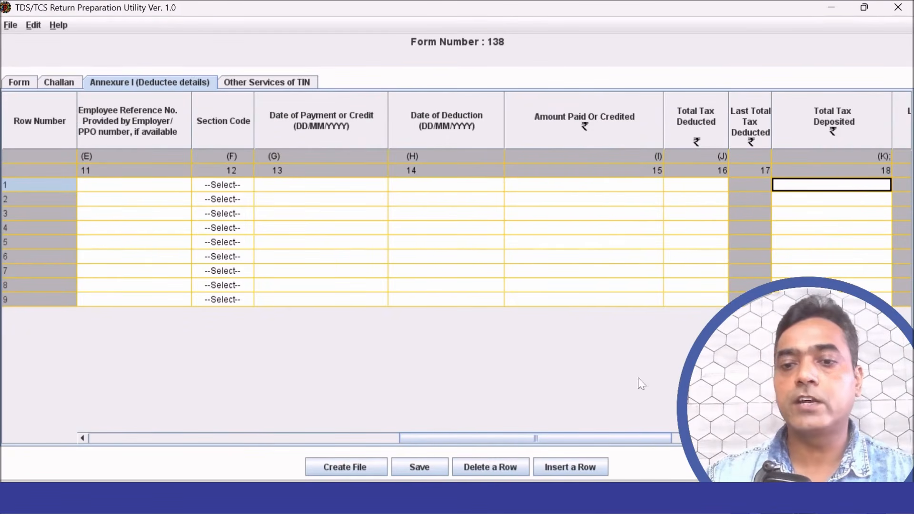
{"action": "left_click_drag", "start_coordinate": [639, 438], "coordinate": [762, 438]}
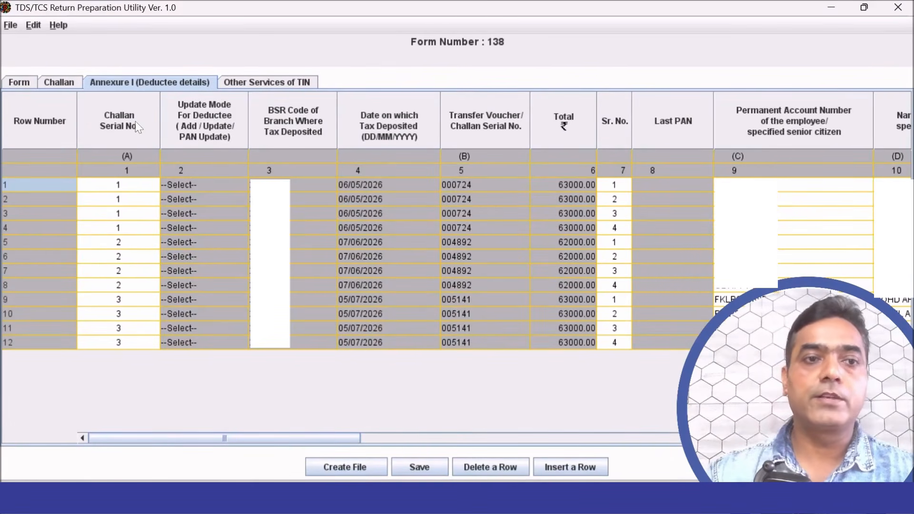
Review the update mode, BSR code, tax deposit date, challan serial number and total columns of the filled deductee rows.
{"action": "left_click", "coordinate": [187, 185]}
{"action": "left_click", "coordinate": [305, 185]}
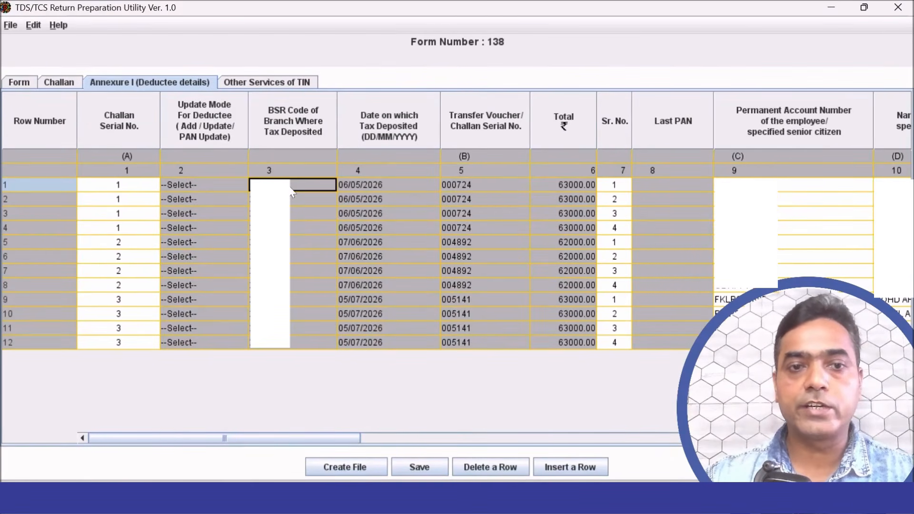
{"action": "left_click", "coordinate": [404, 185]}
{"action": "left_click_drag", "start_coordinate": [561, 185], "coordinate": [247, 172]}
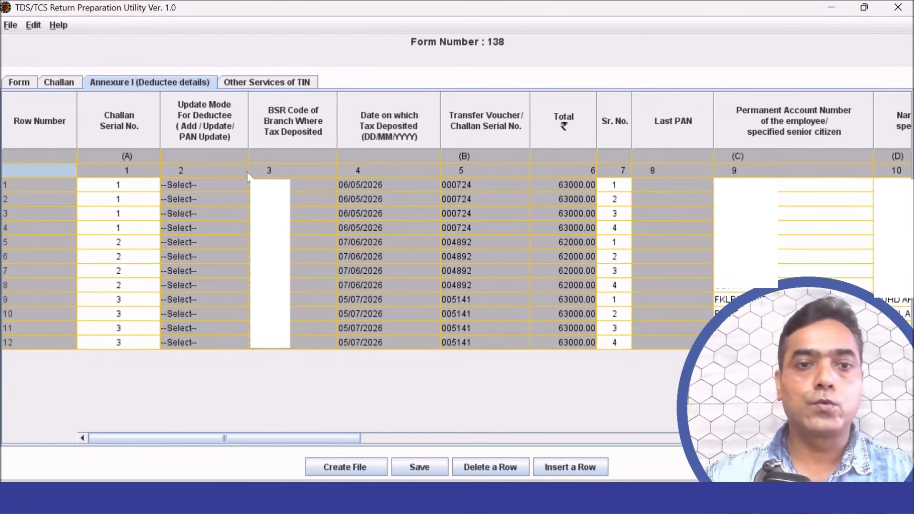
{"action": "left_click", "coordinate": [208, 189]}
{"action": "left_click", "coordinate": [319, 188]}
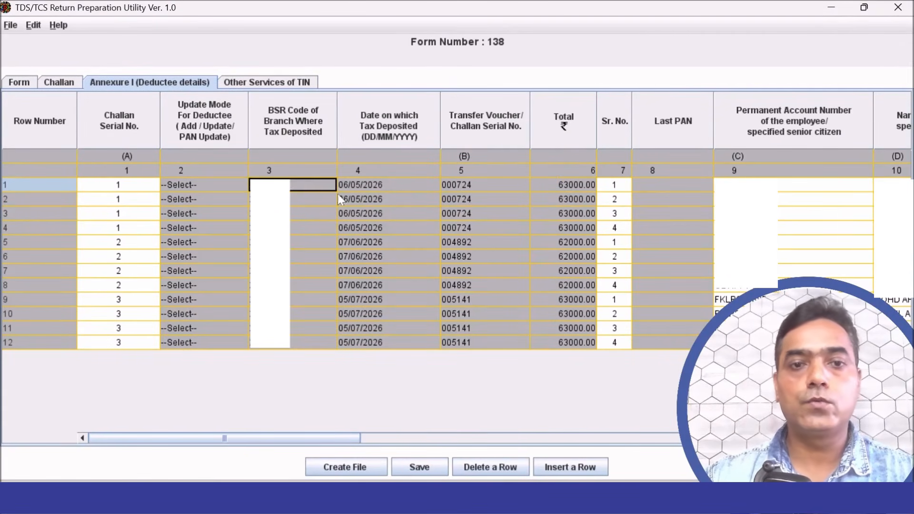
{"action": "left_click", "coordinate": [415, 201]}
{"action": "left_click", "coordinate": [490, 201]}
{"action": "left_click", "coordinate": [562, 202]}
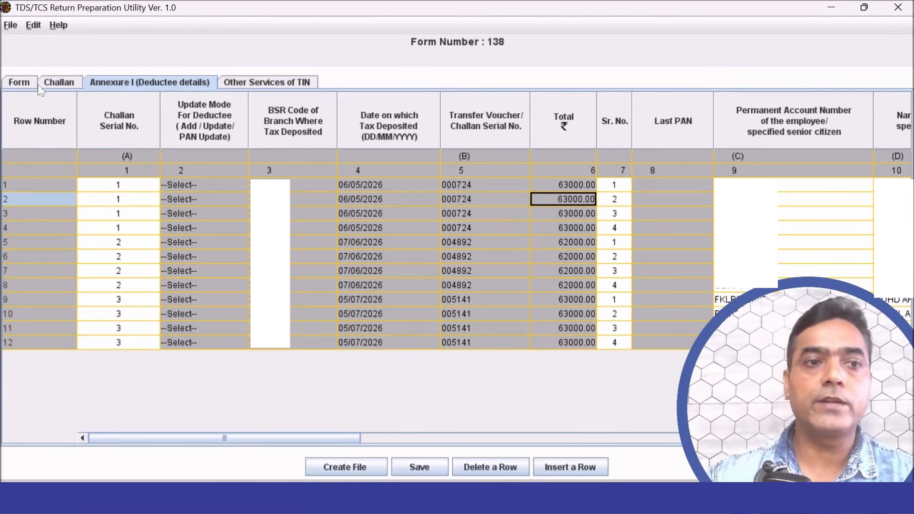
{"action": "left_click", "coordinate": [51, 86]}
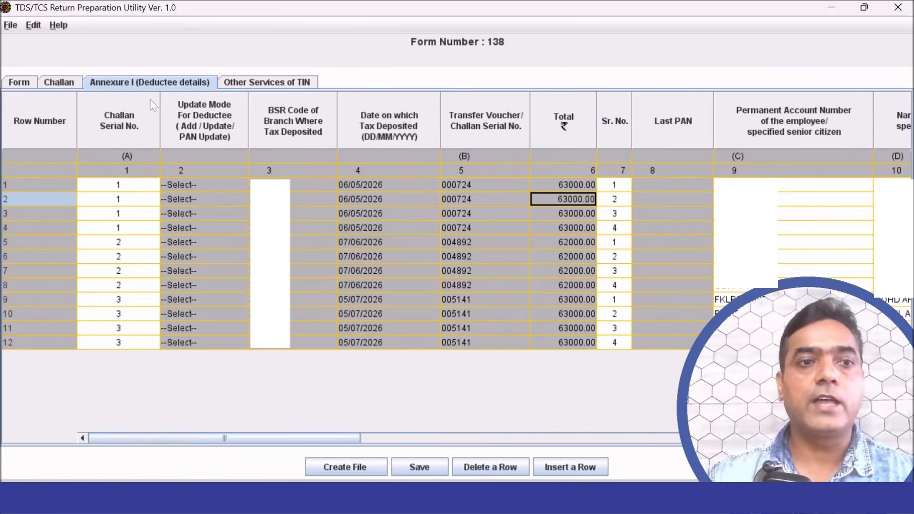
Check the deductee serial numbers under challan 1 and where the numbering restarts for challan 2.
{"action": "left_click", "coordinate": [624, 186]}
{"action": "left_click", "coordinate": [627, 199]}
{"action": "left_click", "coordinate": [626, 214]}
{"action": "left_click", "coordinate": [623, 229]}
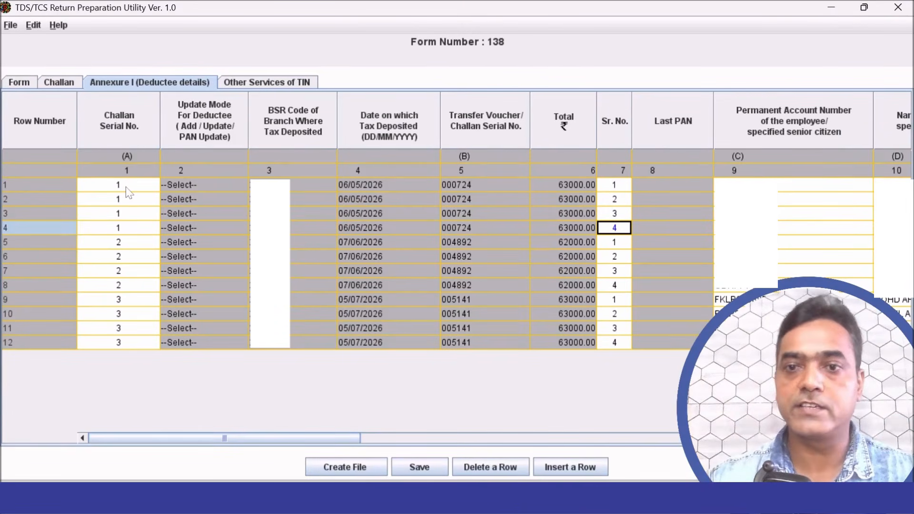
{"action": "left_click", "coordinate": [140, 242]}
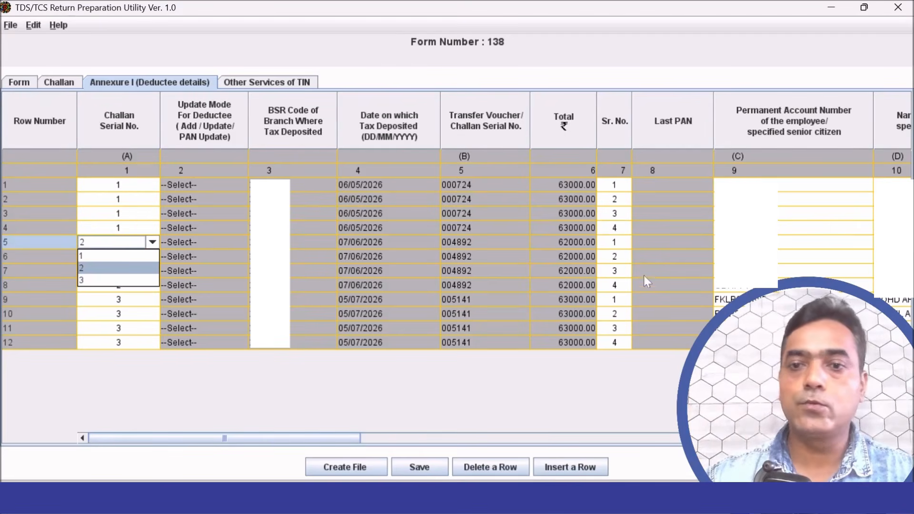
{"action": "left_click", "coordinate": [624, 244]}
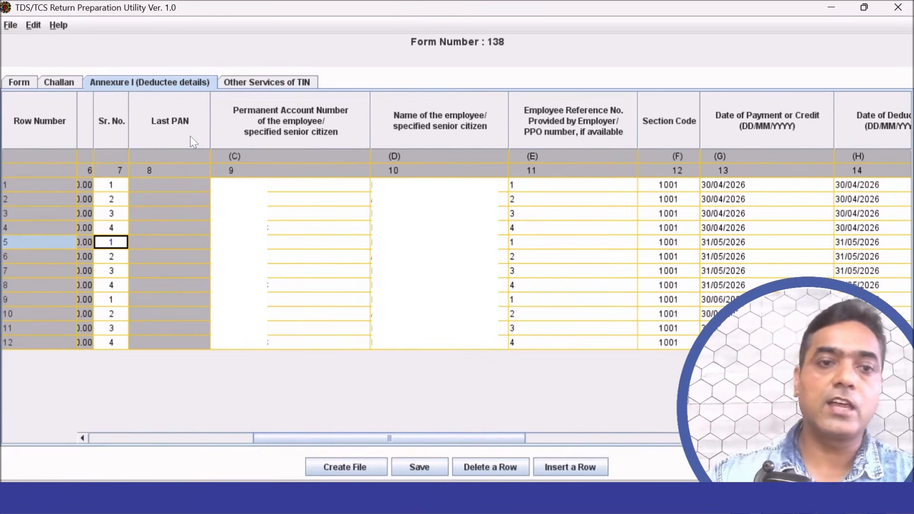
Review the employees' Permanent Account Number entries down the deductee rows.
{"action": "left_click", "coordinate": [278, 214]}
{"action": "key", "text": "Down"}
{"action": "key", "text": "Down"}
{"action": "key", "text": "Down"}
{"action": "key", "text": "Down"}
{"action": "key", "text": "Down"}
{"action": "key", "text": "Down"}
{"action": "key", "text": "Down"}
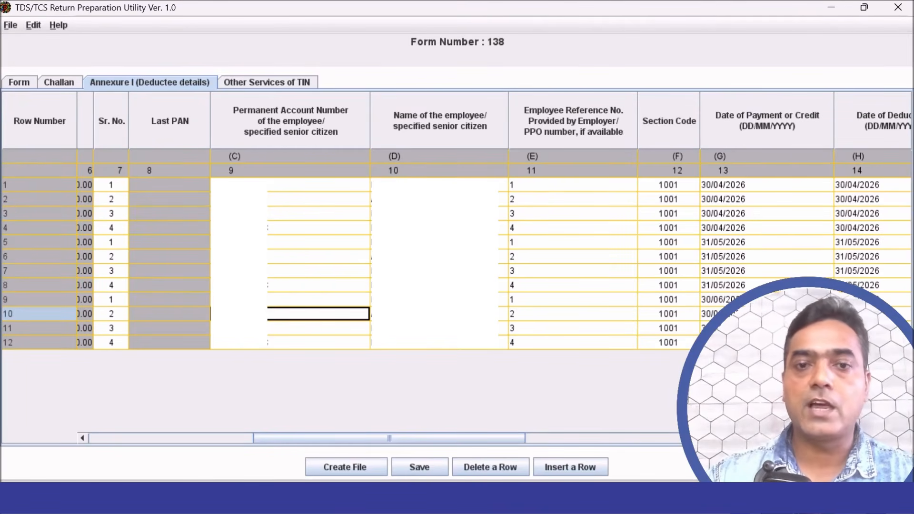
Review the employee name entries down the deductee rows.
{"action": "left_click", "coordinate": [399, 185]}
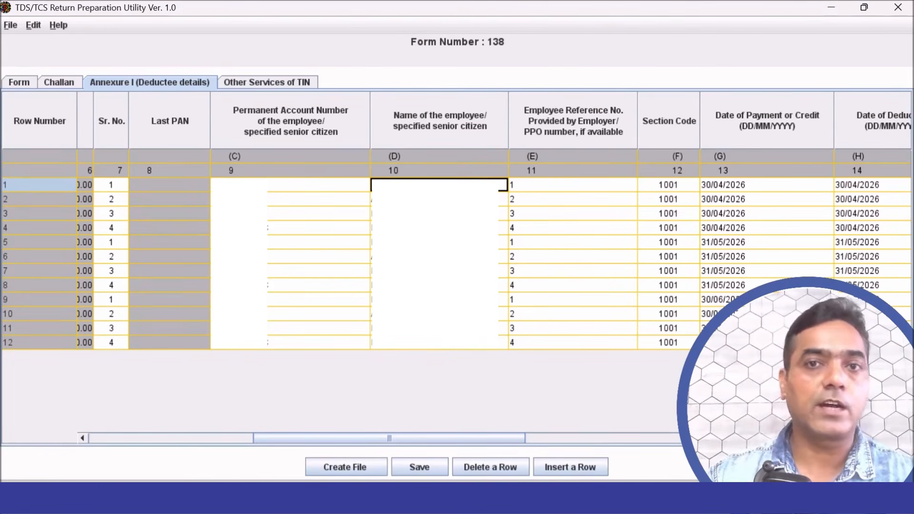
{"action": "key", "text": "Down"}
{"action": "key", "text": "Down"}
{"action": "key", "text": "Down"}
{"action": "key", "text": "Down"}
{"action": "key", "text": "Down"}
{"action": "key", "text": "Down"}
{"action": "key", "text": "Down"}
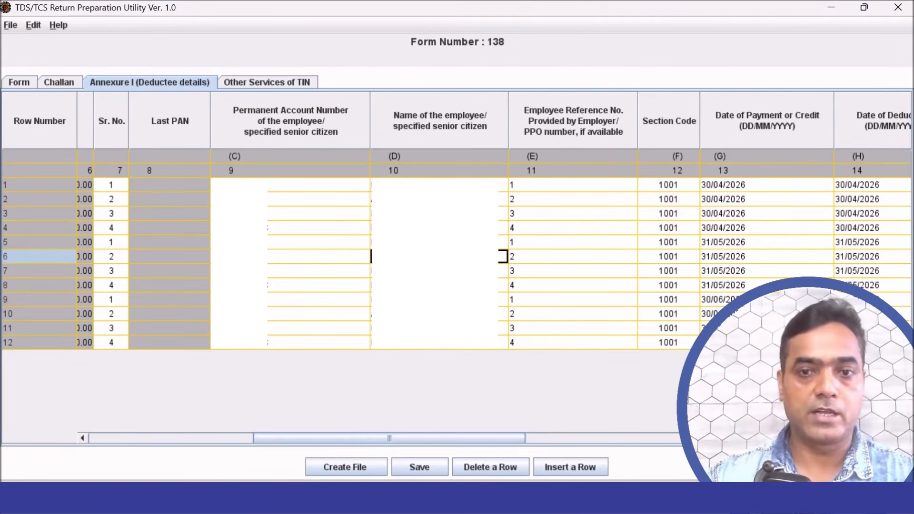
Check the employee reference number and the section code options in the first deductee row.
{"action": "left_click", "coordinate": [536, 171]}
{"action": "left_click", "coordinate": [538, 189]}
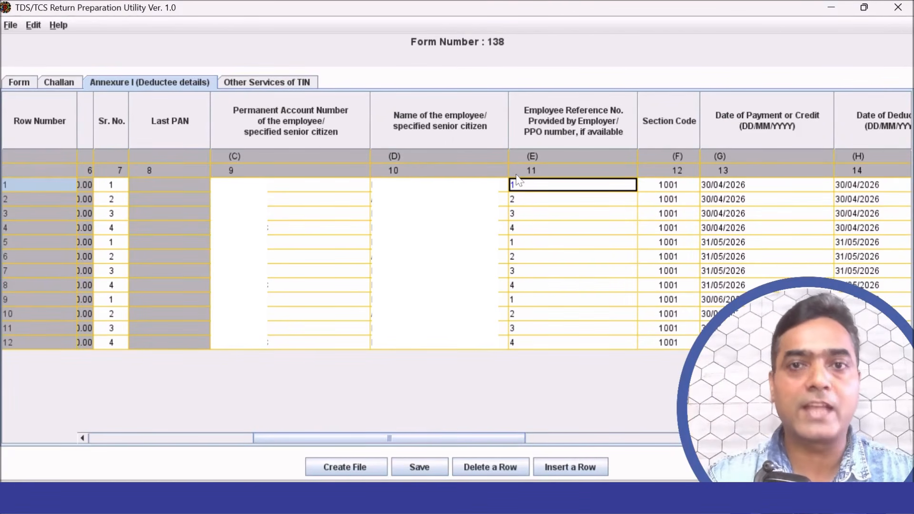
{"action": "scroll", "coordinate": [476, 374], "scroll_direction": "right", "scroll_amount": 5}
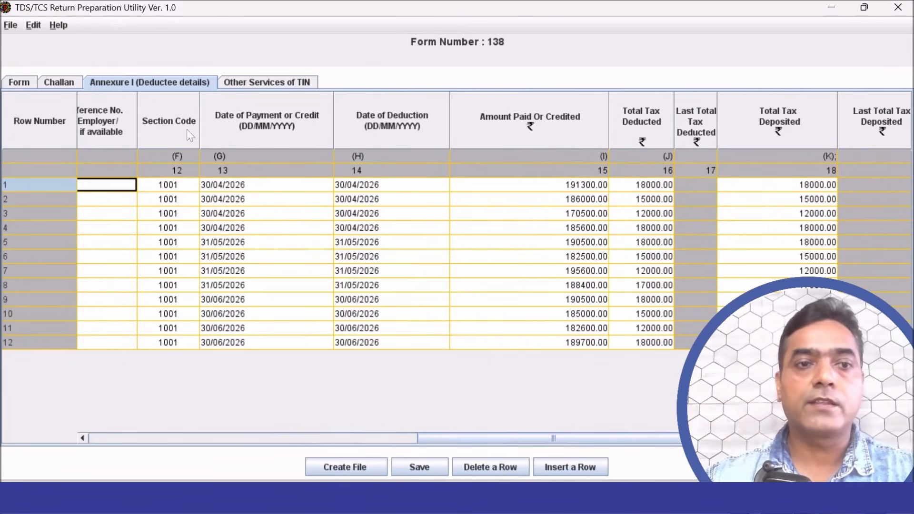
{"action": "left_click", "coordinate": [191, 185]}
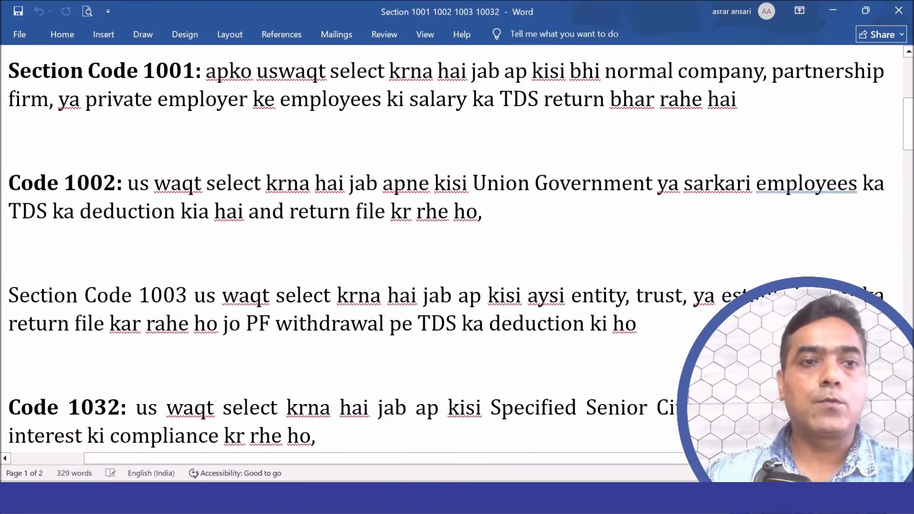
Switch to the Word document on section codes and read when Section Code 1001 applies.
{"action": "left_click_drag", "start_coordinate": [204, 71], "coordinate": [10, 72]}
{"action": "left_click", "coordinate": [422, 72]}
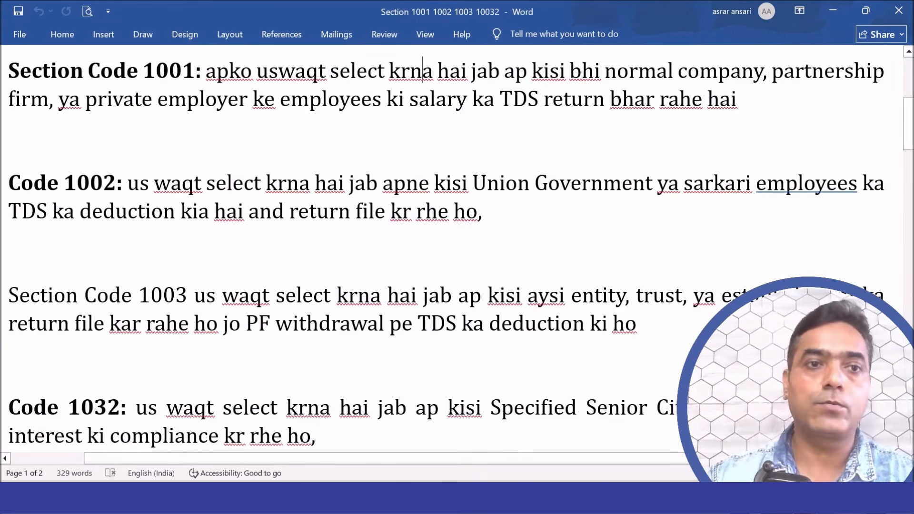
{"action": "left_click_drag", "start_coordinate": [205, 70], "coordinate": [8, 70]}
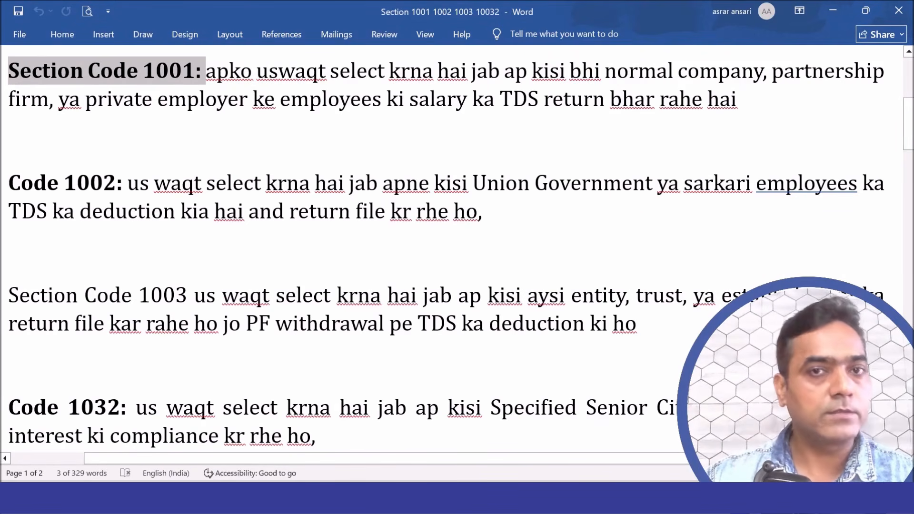
Read the Code 1002 paragraph, highlighting the code, its Union Government employees wording and the full text.
{"action": "left_click_drag", "start_coordinate": [117, 184], "coordinate": [8, 183]}
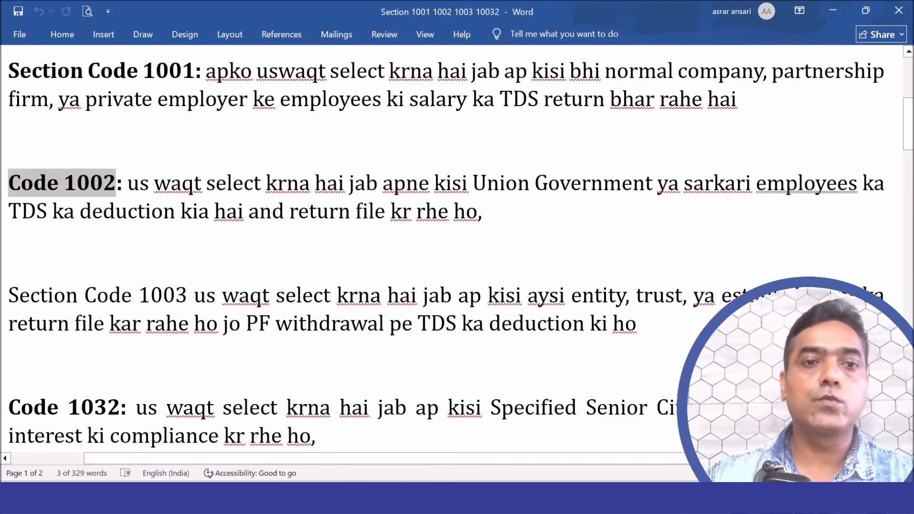
{"action": "left_click", "coordinate": [287, 183]}
{"action": "left_click_drag", "start_coordinate": [473, 183], "coordinate": [862, 183]}
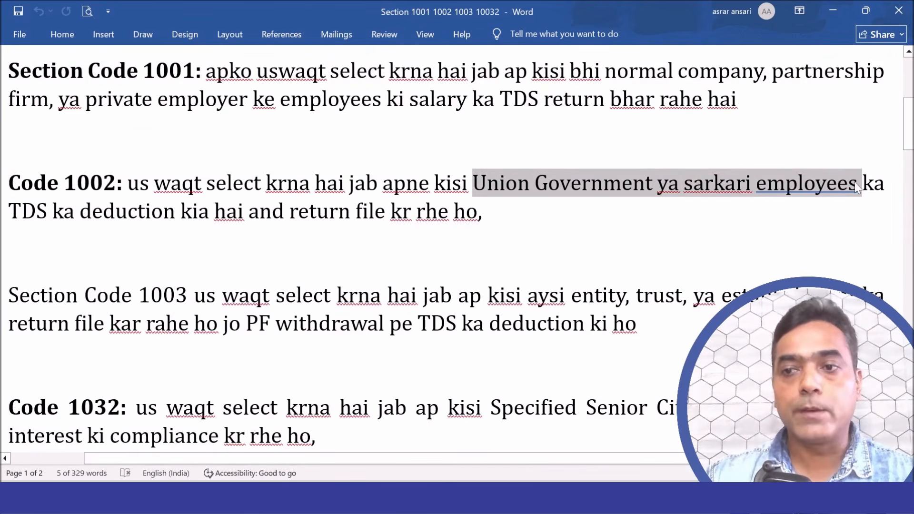
{"action": "left_click", "coordinate": [103, 211]}
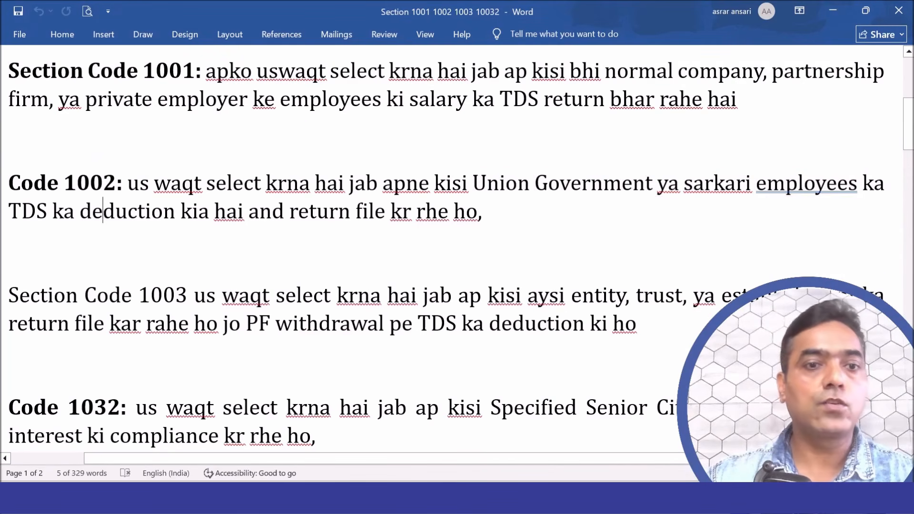
{"action": "left_click_drag", "start_coordinate": [482, 212], "coordinate": [11, 185]}
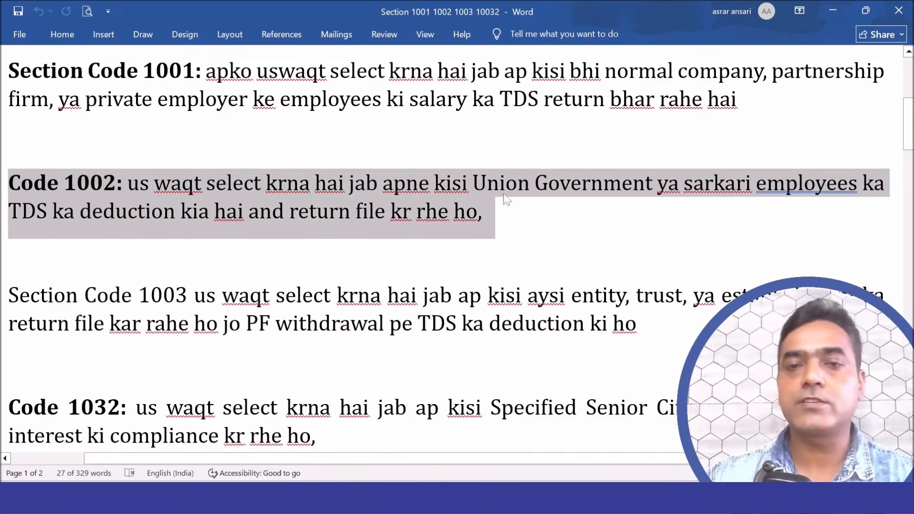
Read the Section Code 1003 paragraph, highlighting the code and its PF withdrawal TDS wording.
{"action": "left_click_drag", "start_coordinate": [191, 296], "coordinate": [11, 297]}
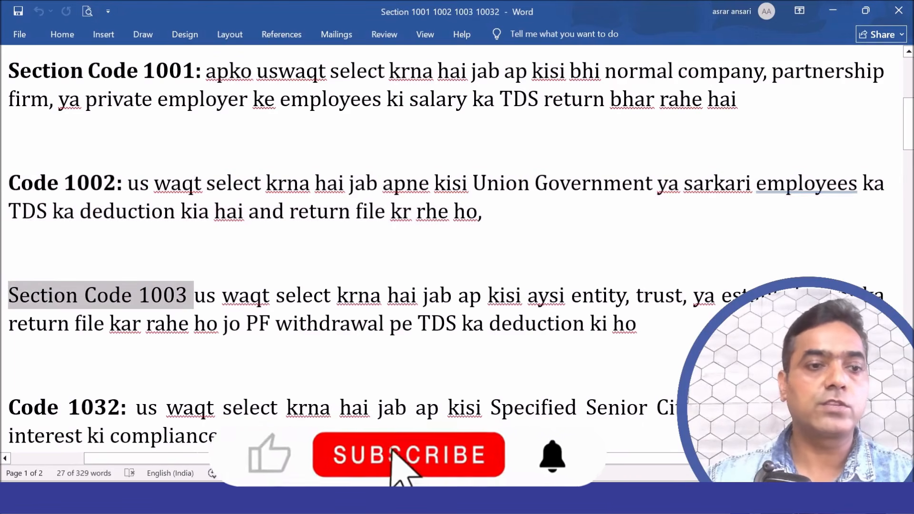
{"action": "left_click", "coordinate": [617, 295]}
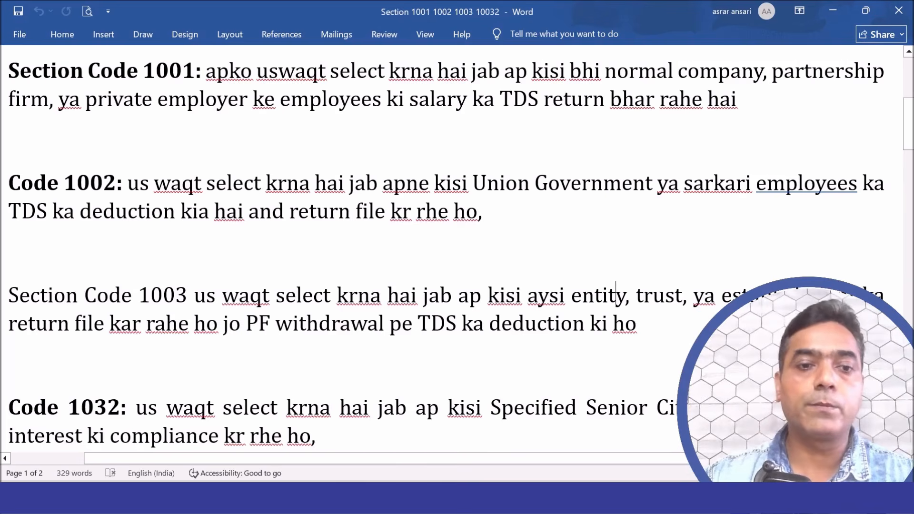
{"action": "left_click_drag", "start_coordinate": [240, 322], "coordinate": [387, 334]}
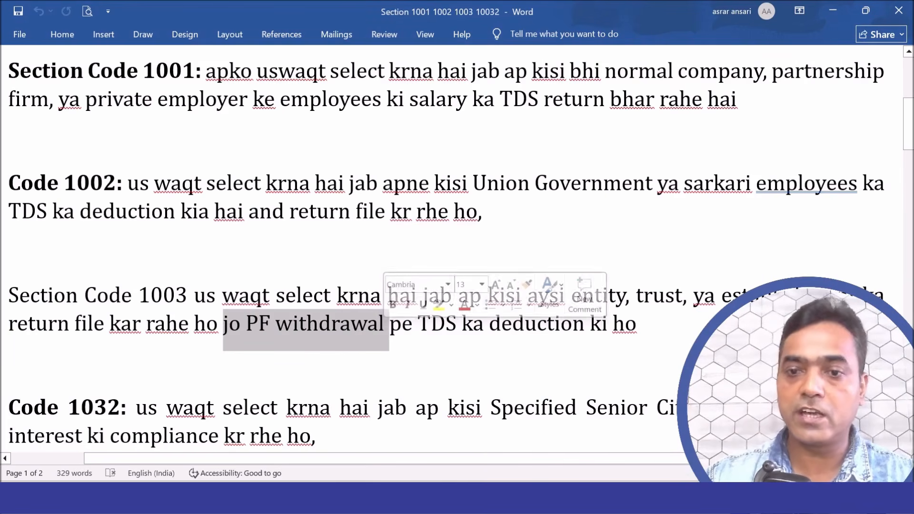
{"action": "left_click", "coordinate": [602, 325]}
{"action": "left_click_drag", "start_coordinate": [639, 325], "coordinate": [277, 326]}
{"action": "scroll", "coordinate": [456, 325], "scroll_direction": "down", "scroll_amount": 1}
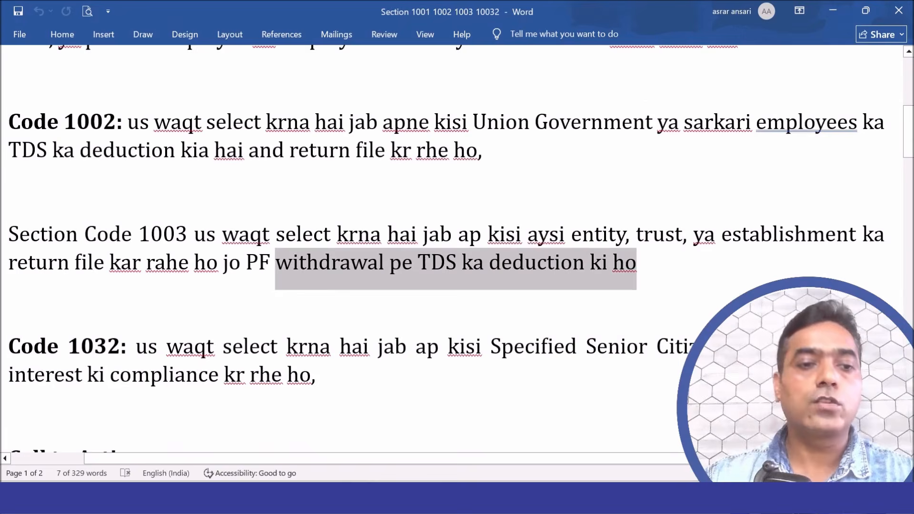
Read the Code 1032 paragraph, highlighting the Specified Senior Citizen and interest compliance wording.
{"action": "left_click", "coordinate": [456, 320]}
{"action": "left_click_drag", "start_coordinate": [491, 348], "coordinate": [721, 348]}
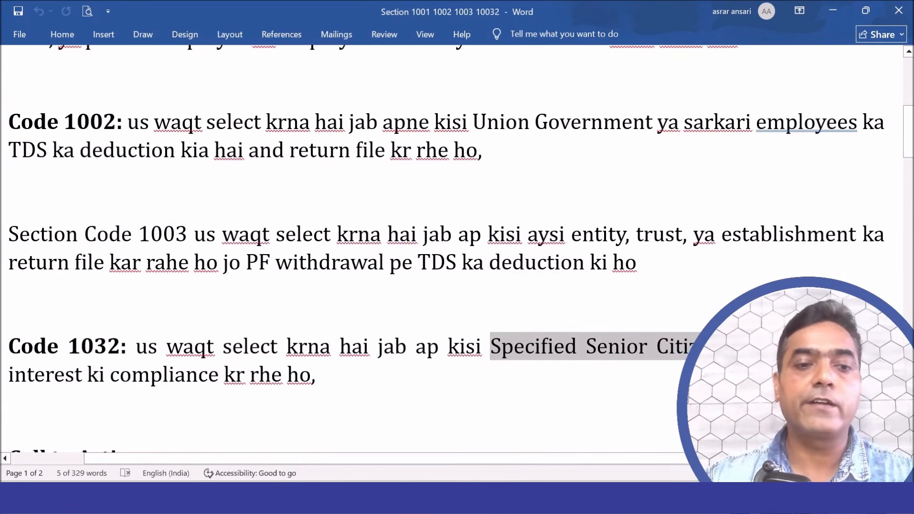
{"action": "left_click_drag", "start_coordinate": [316, 375], "coordinate": [8, 375]}
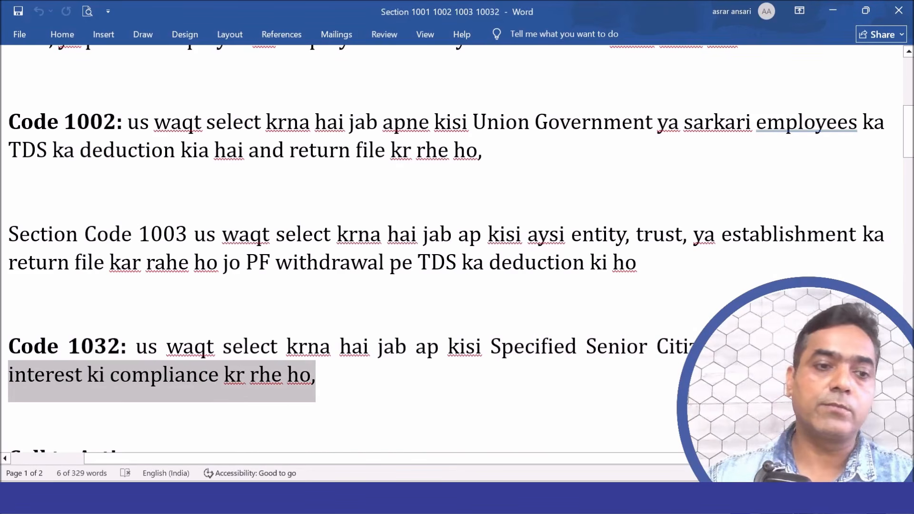
{"action": "left_click", "coordinate": [107, 347]}
Go back over the section code list, highlighting the Section Code 1001 and Section Code 1003 headings.
{"action": "scroll", "coordinate": [107, 347], "scroll_direction": "up", "scroll_amount": 1}
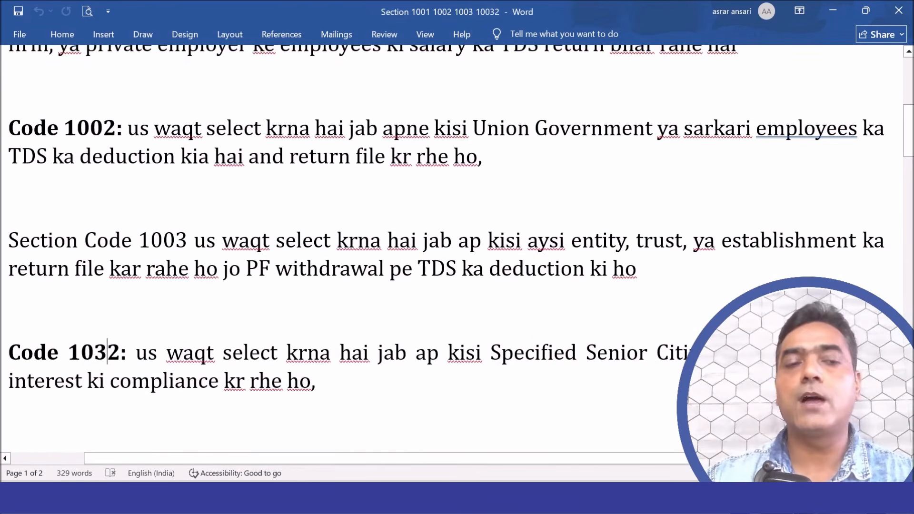
{"action": "scroll", "coordinate": [107, 352], "scroll_direction": "up", "scroll_amount": 1}
{"action": "left_click_drag", "start_coordinate": [89, 78], "coordinate": [9, 78]}
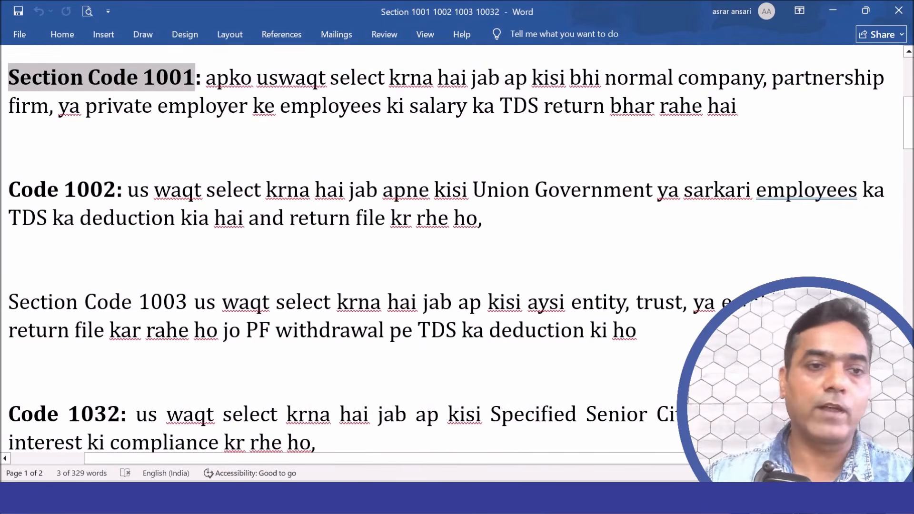
{"action": "left_click_drag", "start_coordinate": [188, 302], "coordinate": [10, 302]}
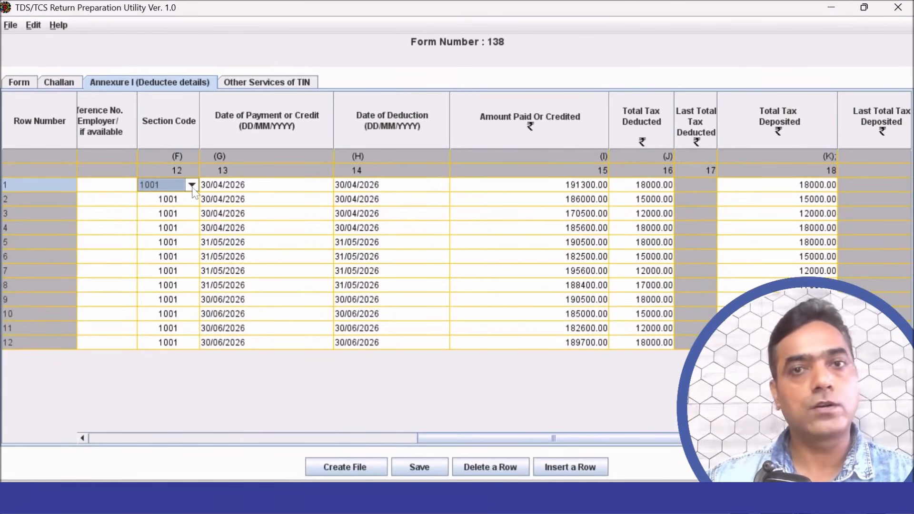
Return to the TDS/TCS Return Preparation Utility and check the first row's date of payment or credit and date of deduction.
{"action": "left_click", "coordinate": [320, 188]}
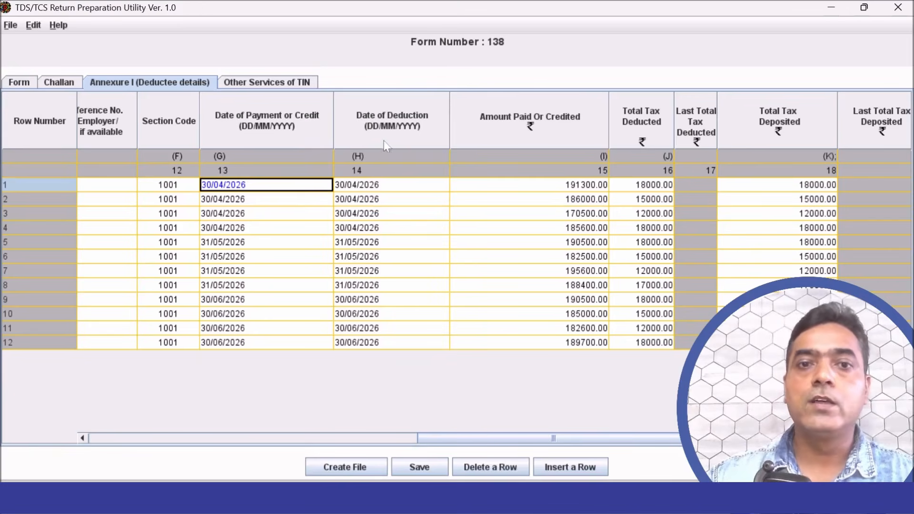
{"action": "left_click", "coordinate": [390, 188]}
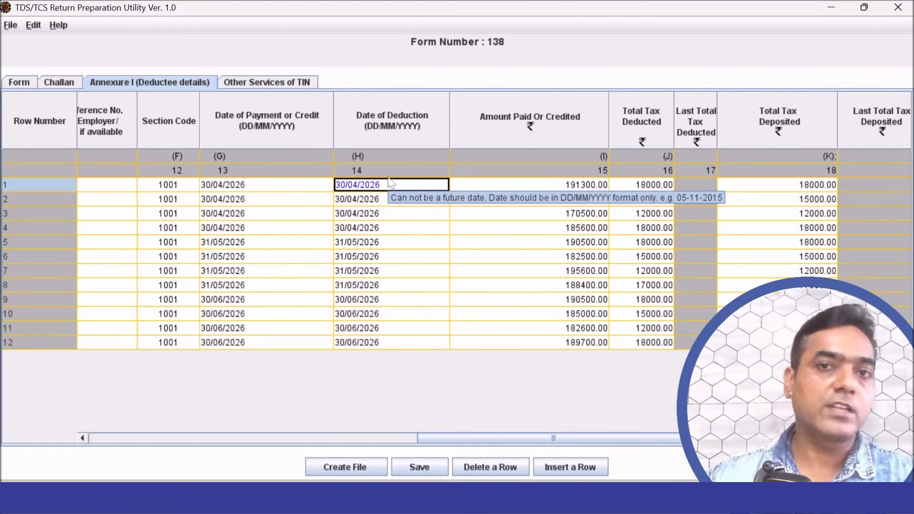
{"action": "left_click", "coordinate": [454, 184]}
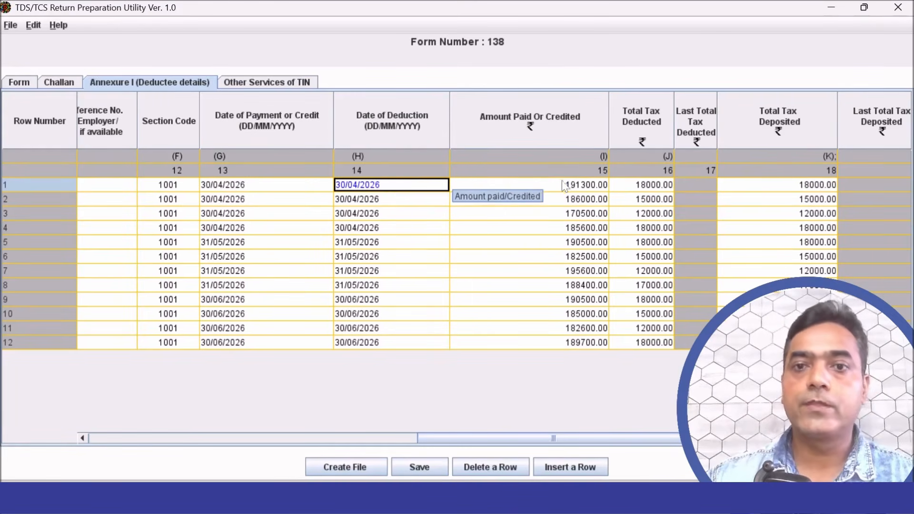
Review the amount paid or credited, total tax deducted and total tax deposited in the first deductee row.
{"action": "left_click", "coordinate": [605, 156]}
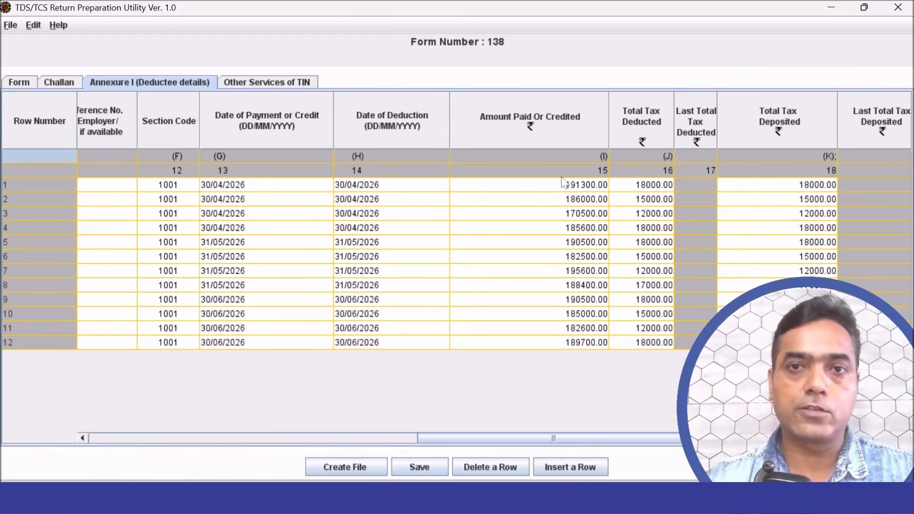
{"action": "left_click", "coordinate": [588, 189]}
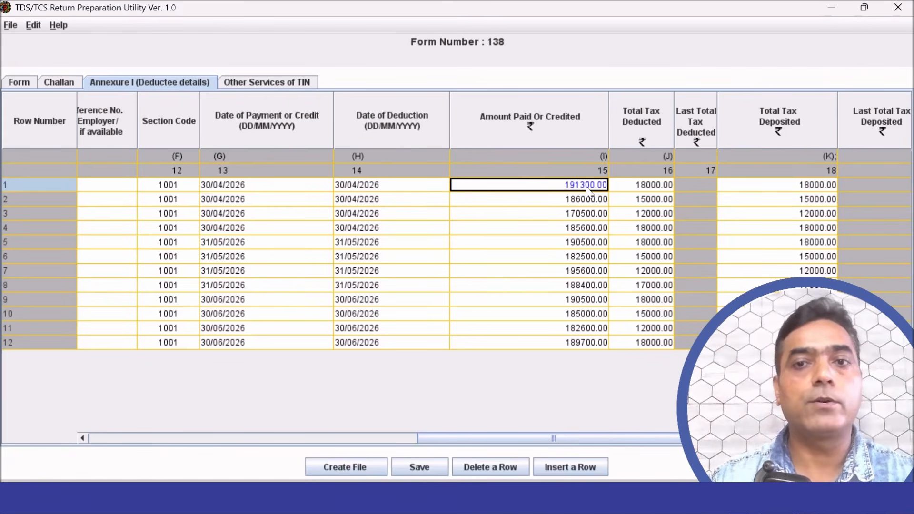
{"action": "key", "text": "Tab"}
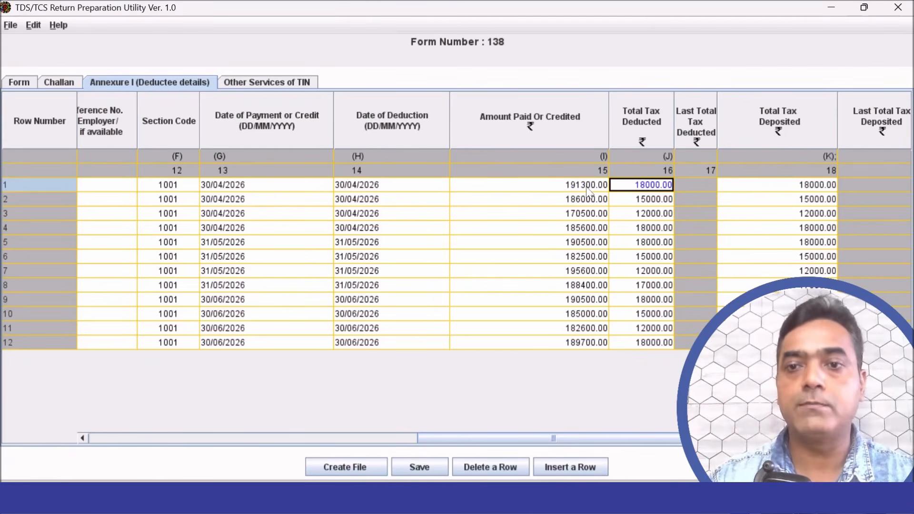
{"action": "key", "text": "Tab"}
{"action": "key", "text": "Tab"}
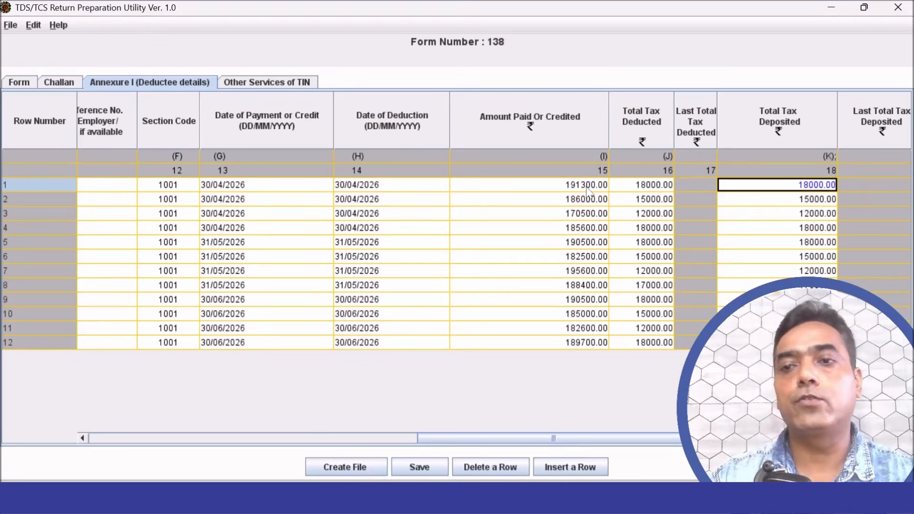
{"action": "key", "text": "shift+Tab"}
{"action": "key", "text": "shift+Tab"}
{"action": "key", "text": "shift+Tab"}
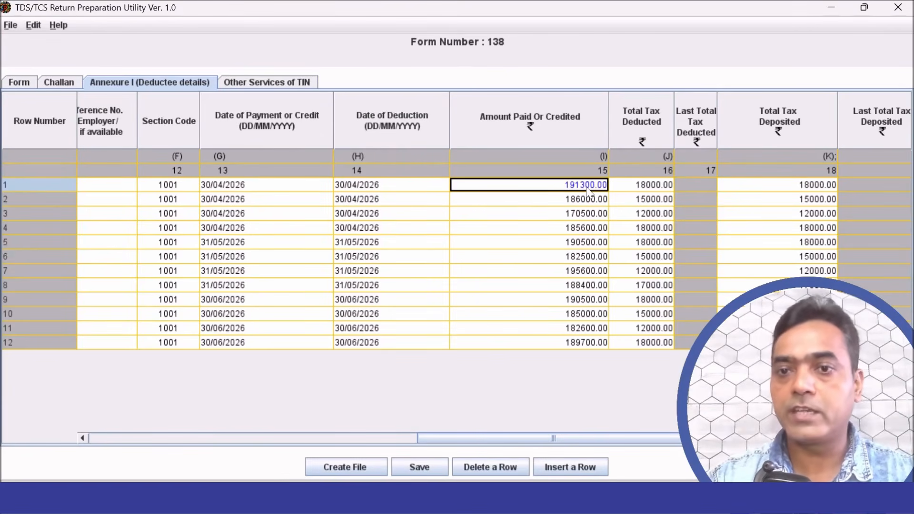
{"action": "key", "text": "Tab"}
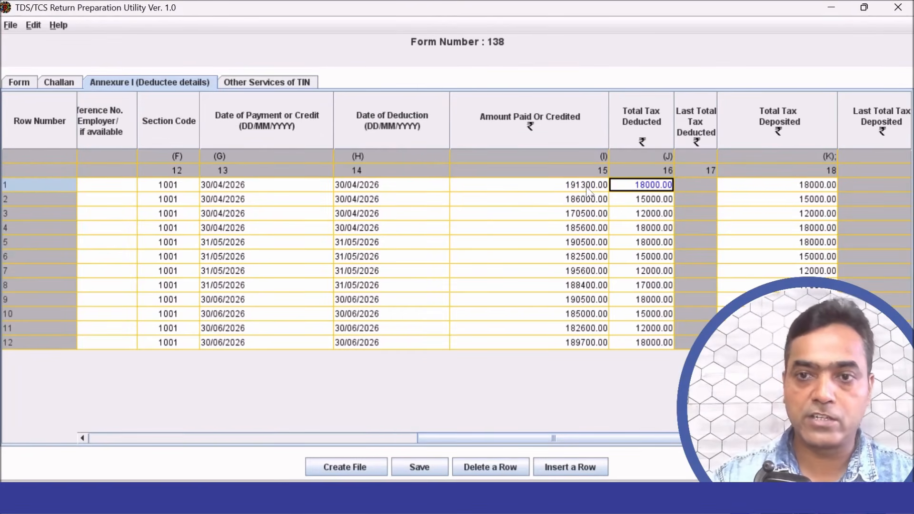
{"action": "key", "text": "Tab"}
{"action": "key", "text": "Tab"}
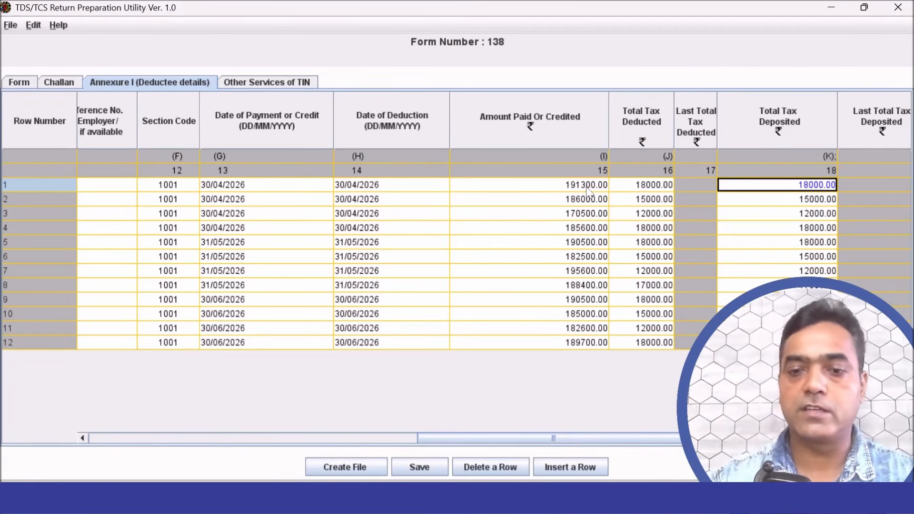
Check the date of deposit entries for the April, May and June deductee rows.
{"action": "scroll", "coordinate": [589, 191], "scroll_direction": "right", "scroll_amount": 10}
{"action": "left_click", "coordinate": [353, 184]}
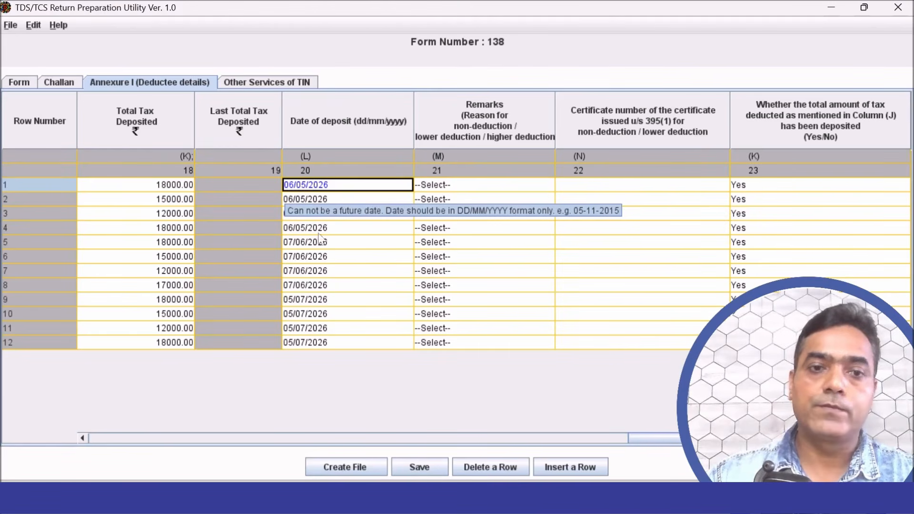
{"action": "left_click", "coordinate": [309, 244]}
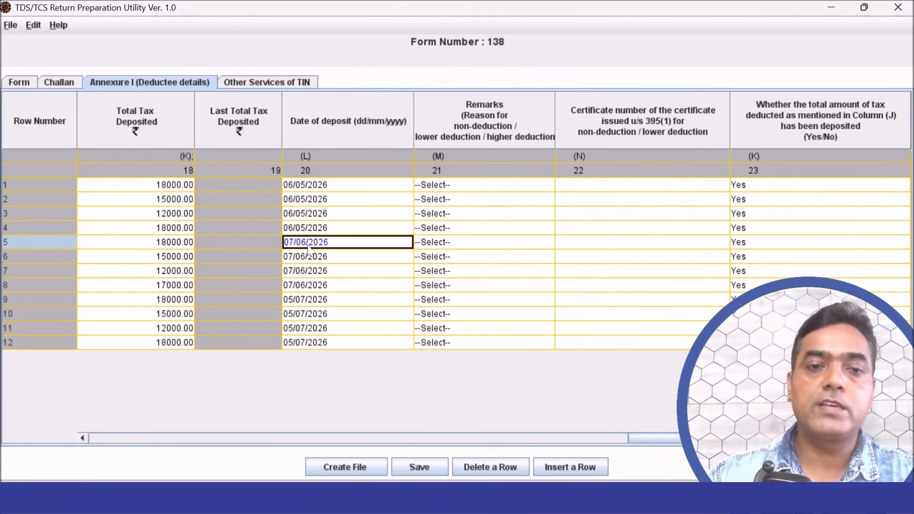
{"action": "left_click", "coordinate": [310, 315]}
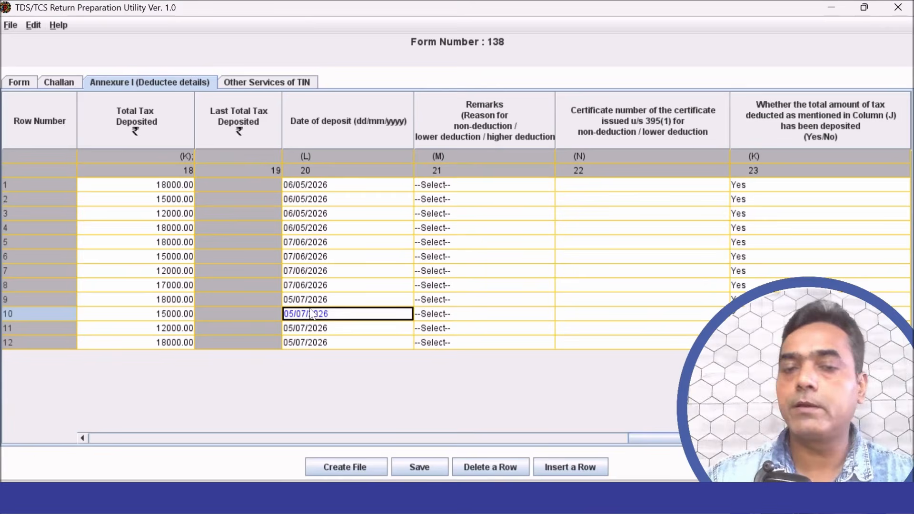